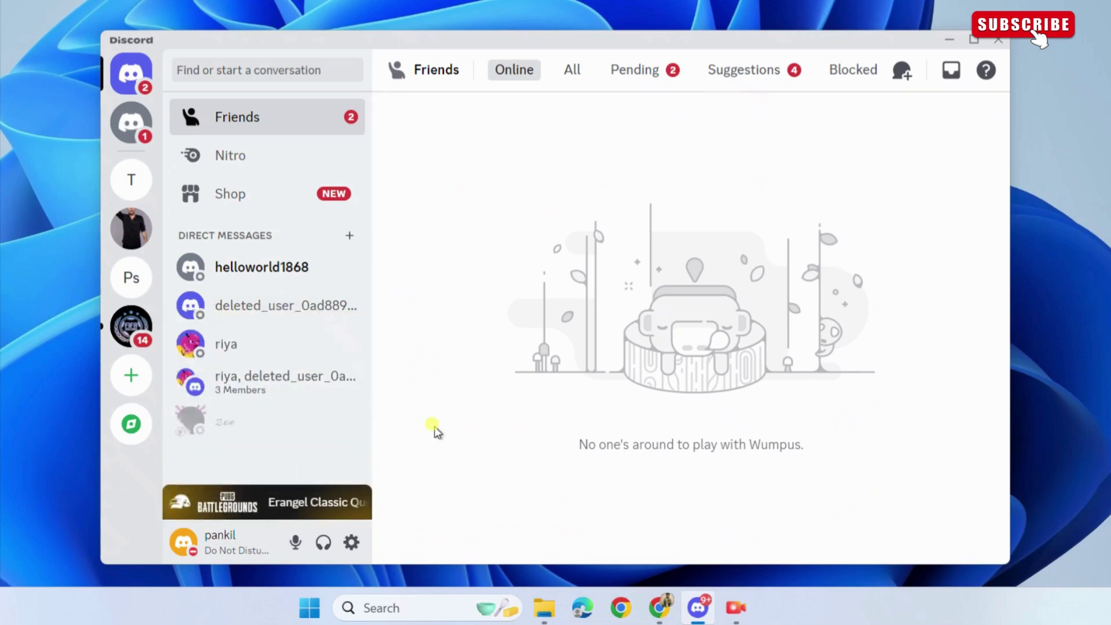
# Switch off In-game rewards (Quests) under Privacy & Safety and close settings
pyautogui.click(350, 545)
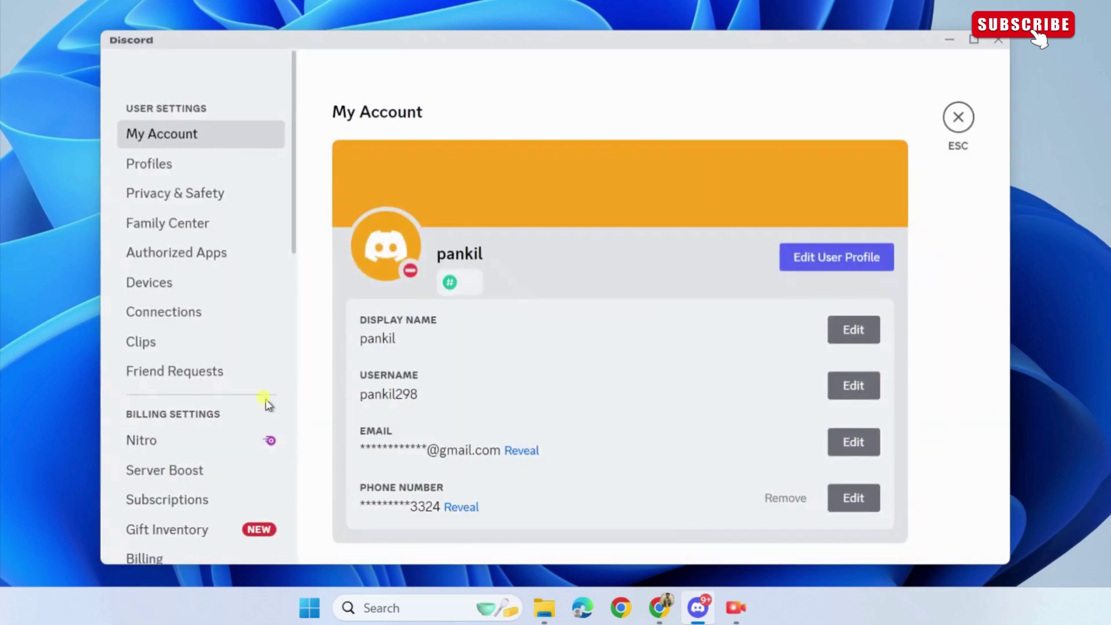
pyautogui.click(231, 199)
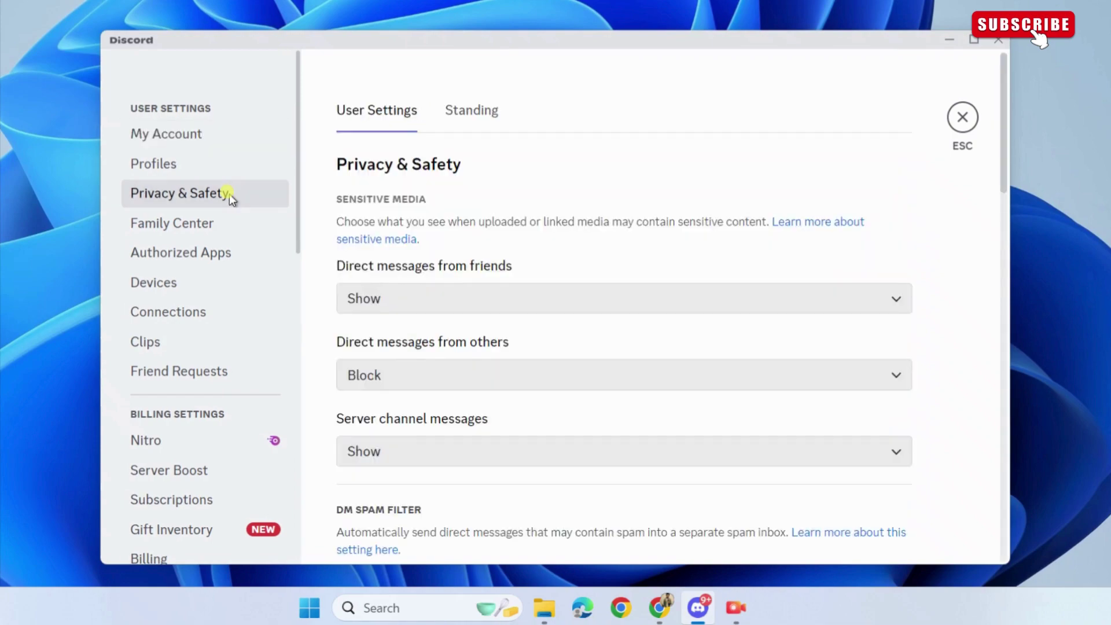
pyautogui.scroll(-8, 548, 225)
pyautogui.scroll(-5, 550, 226)
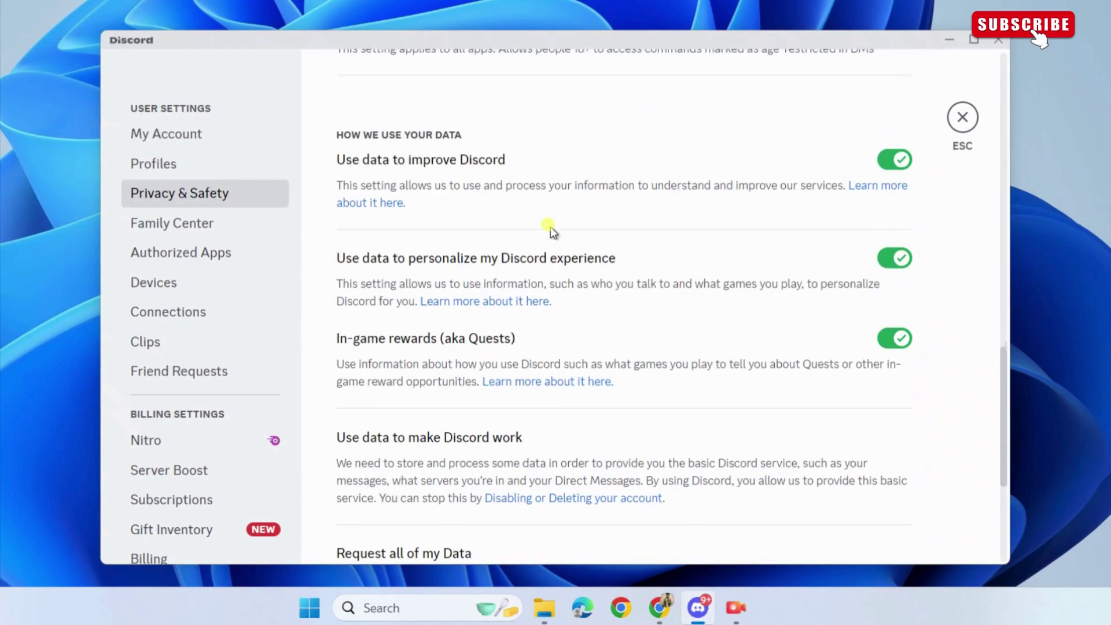
pyautogui.scroll(-2, 551, 226)
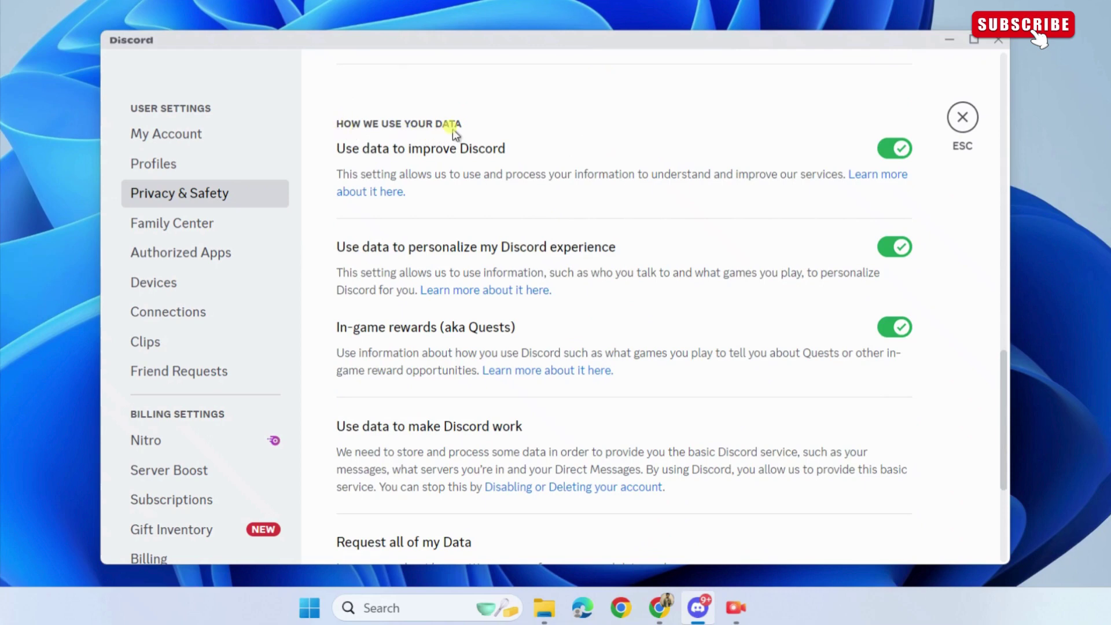
pyautogui.click(894, 331)
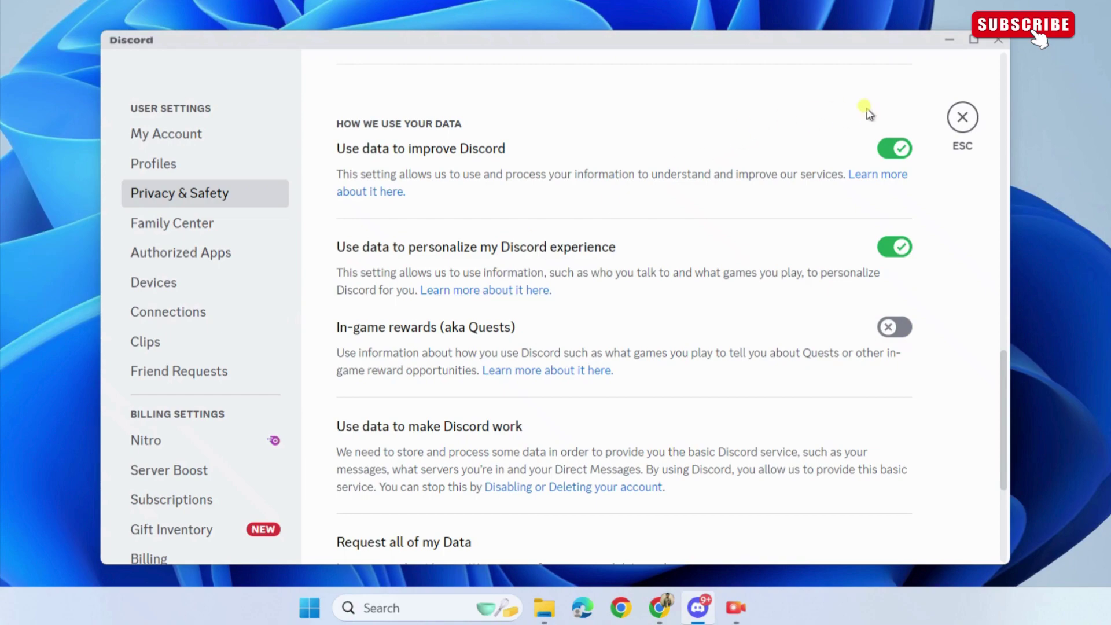
pyautogui.click(962, 116)
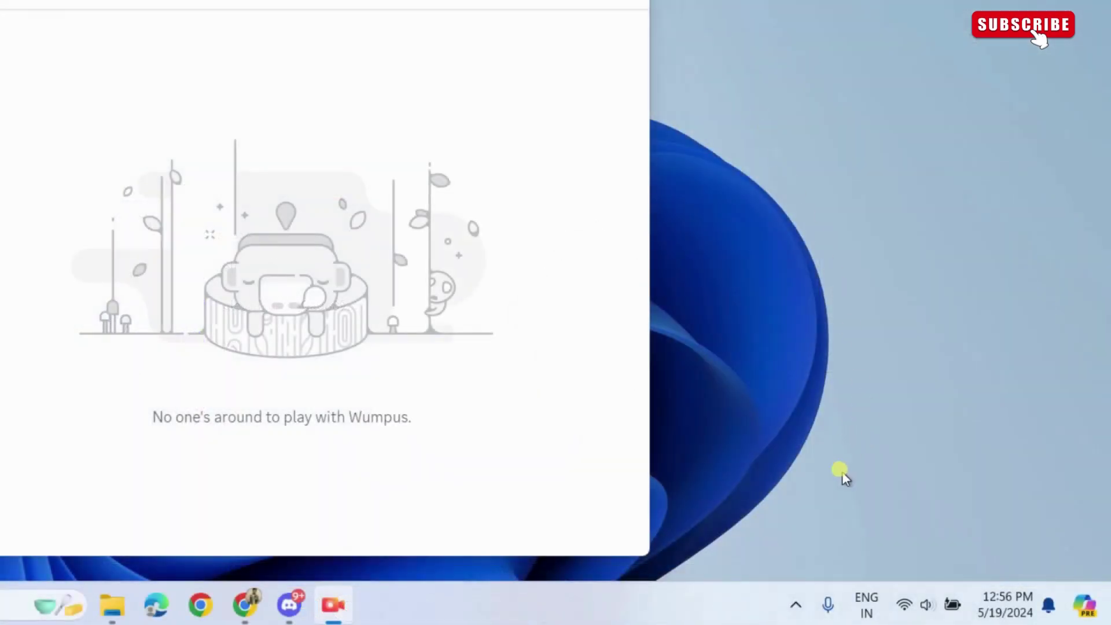
# Open Discord's tray icon menu from the hidden taskbar icons to reach Quit Discord
pyautogui.click(794, 608)
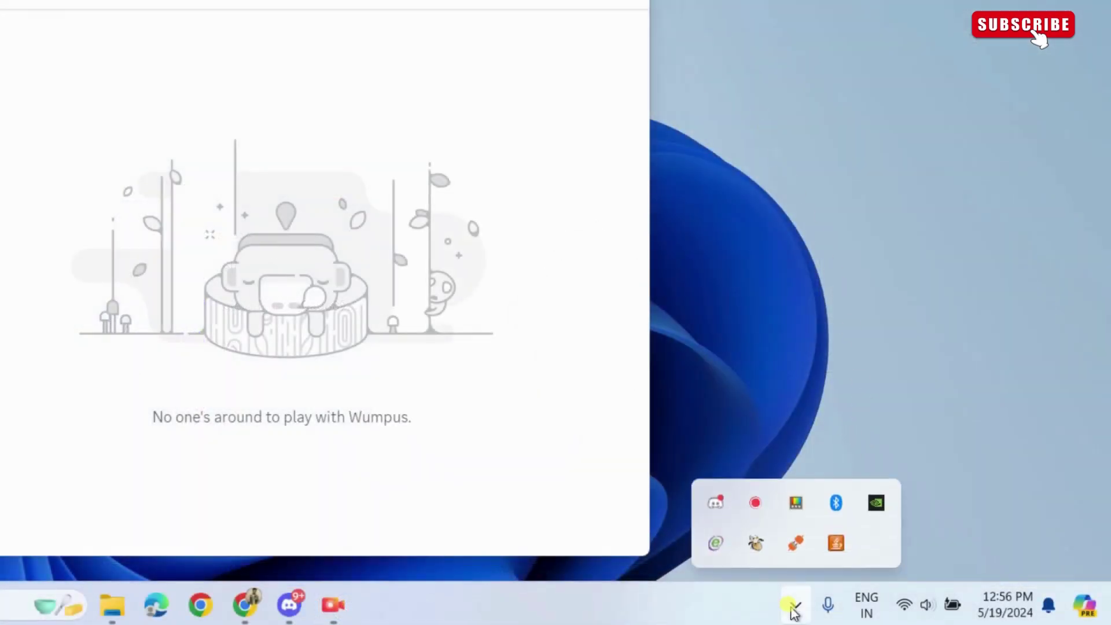
pyautogui.rightClick(720, 508)
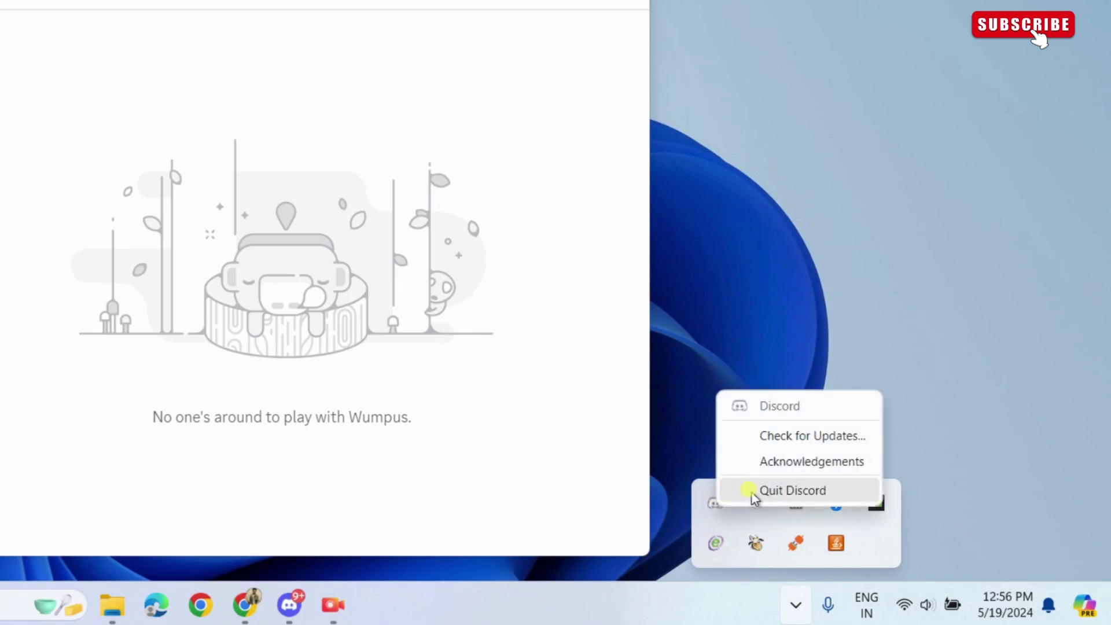
pyautogui.click(839, 495)
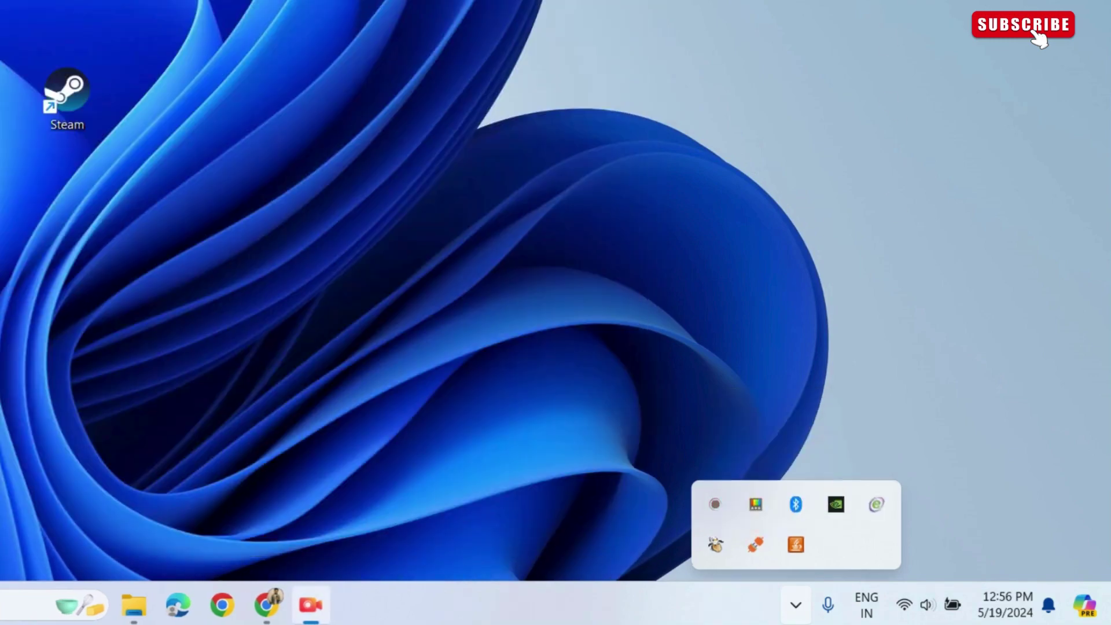